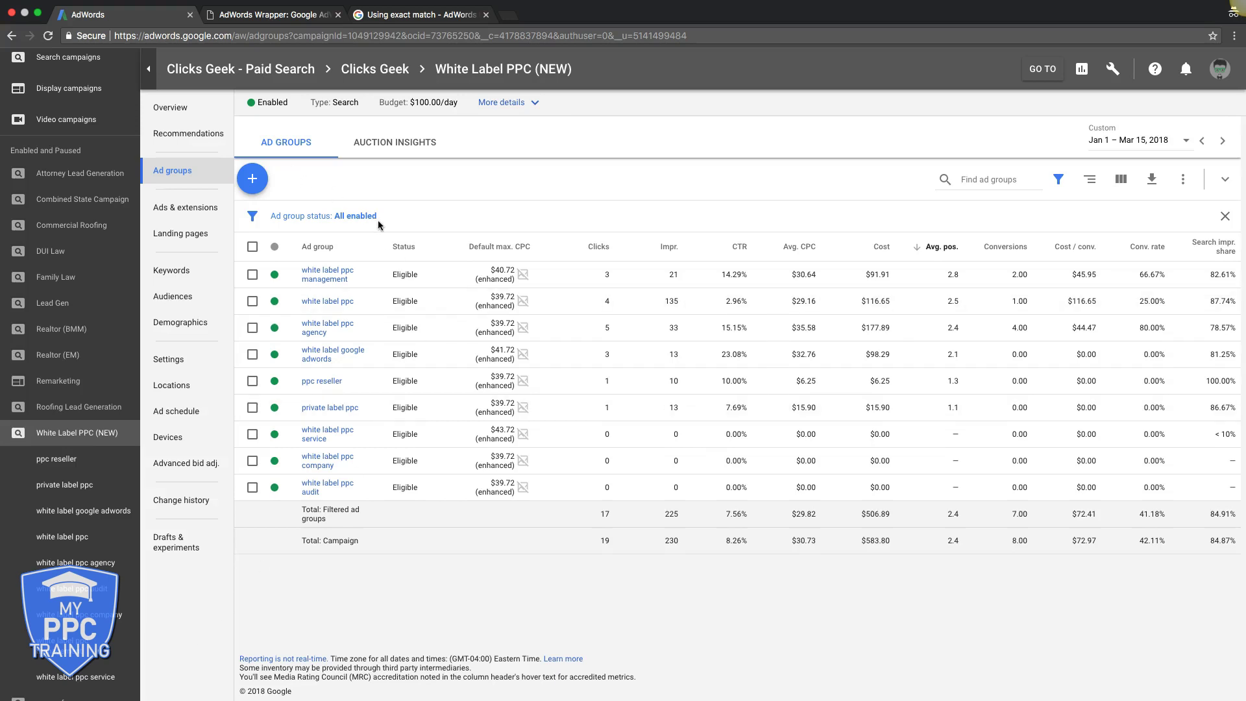
In the white label ppc management ad group, add the 'white label adwords' idea as a keyword and type an opening '['
left_click(334, 275)
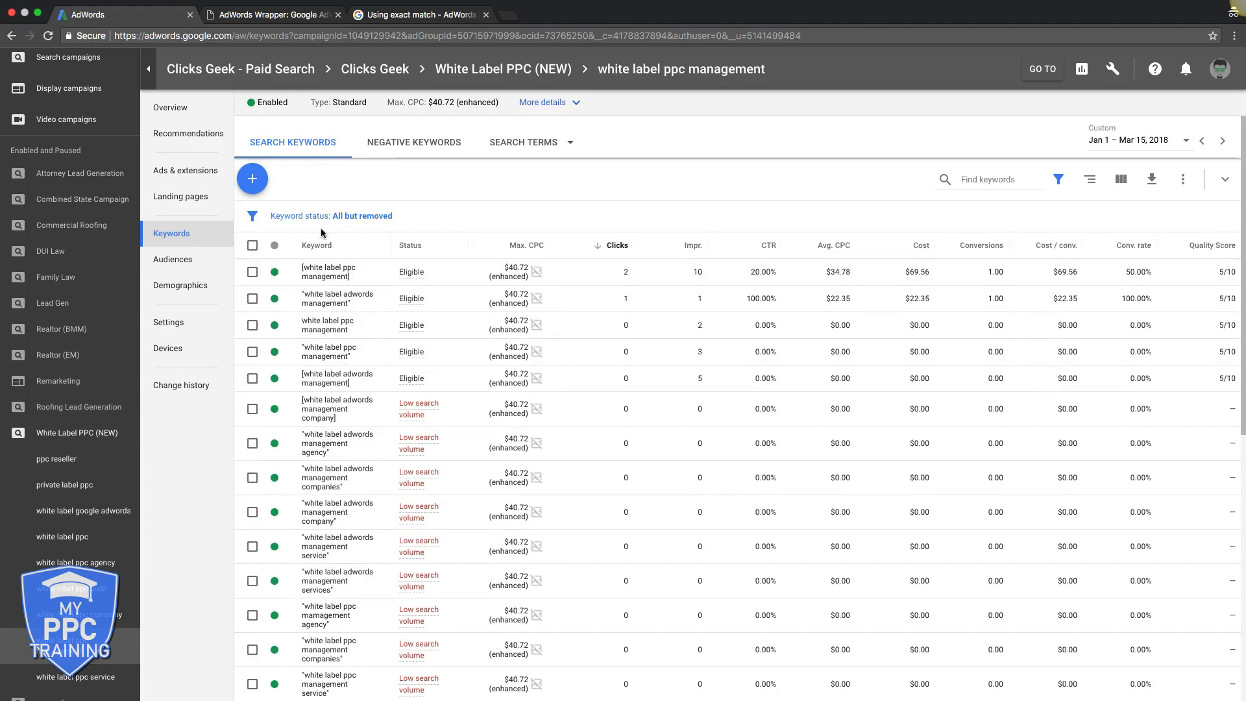
left_click(248, 179)
left_click(364, 242)
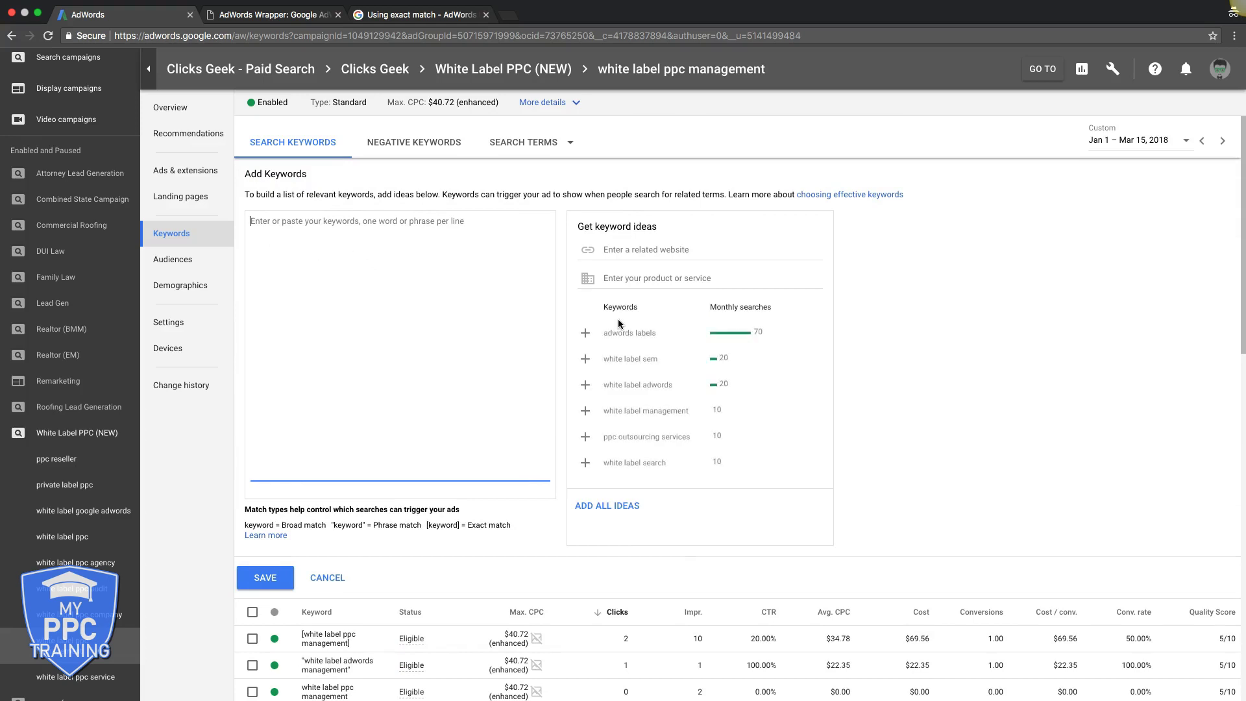
left_click(598, 387)
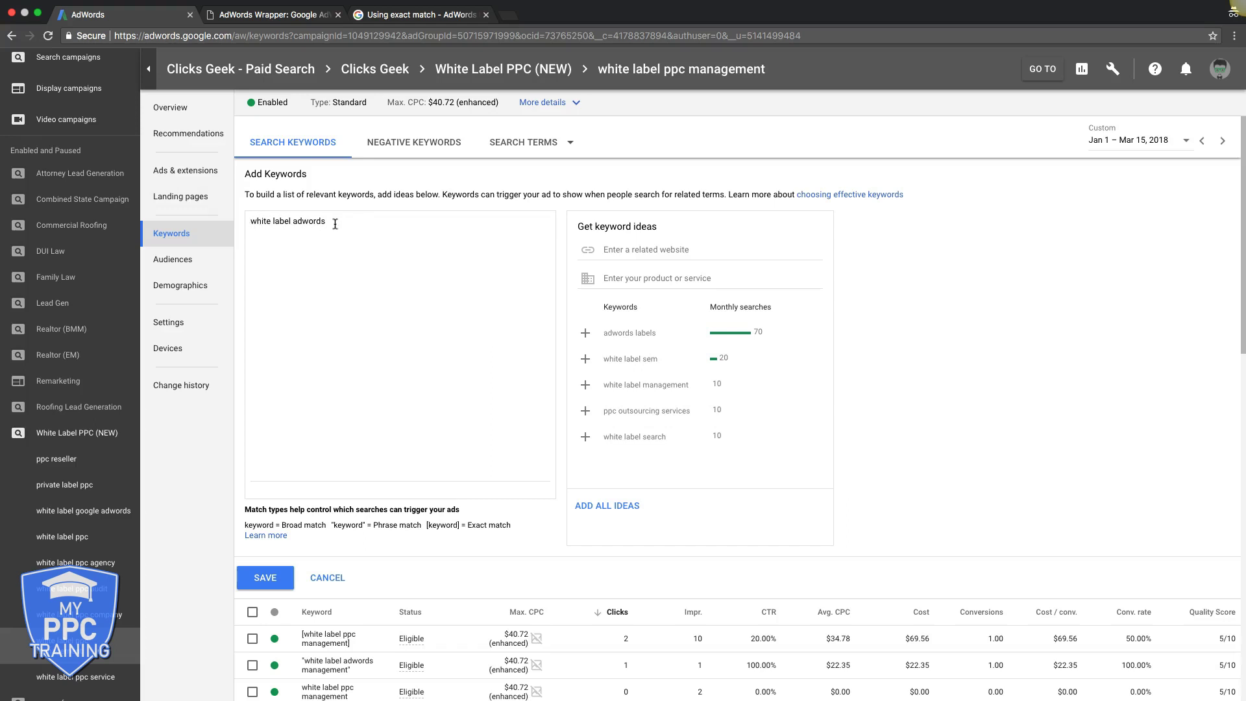
left_click(251, 222)
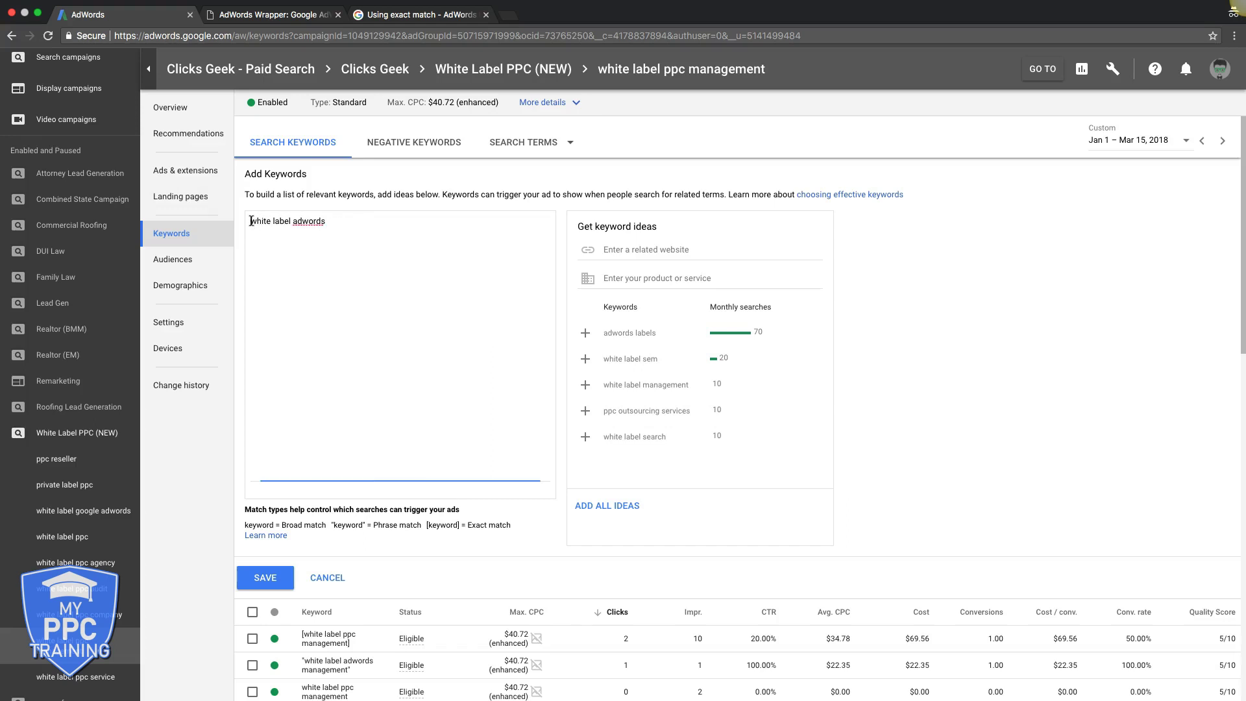
type("[")
Read through the 'Using exact match' help article down to its [shoes for men] example
left_click(418, 15)
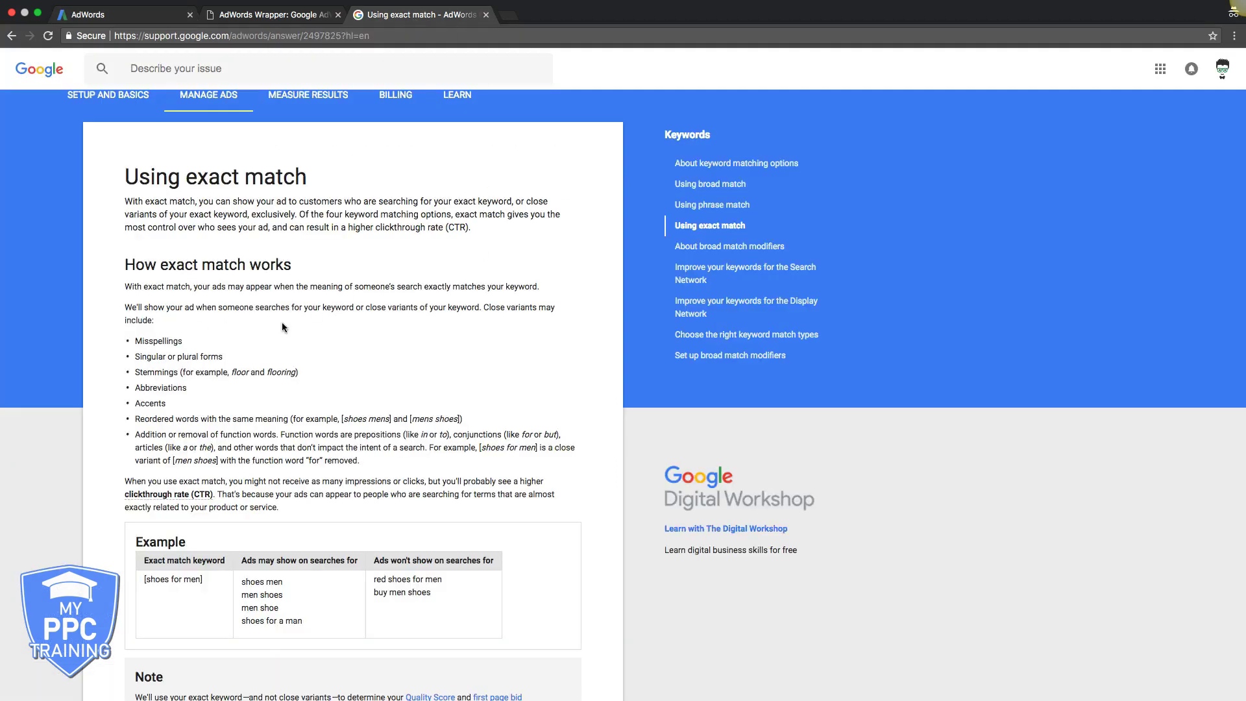
scroll(281, 322, "down", 2)
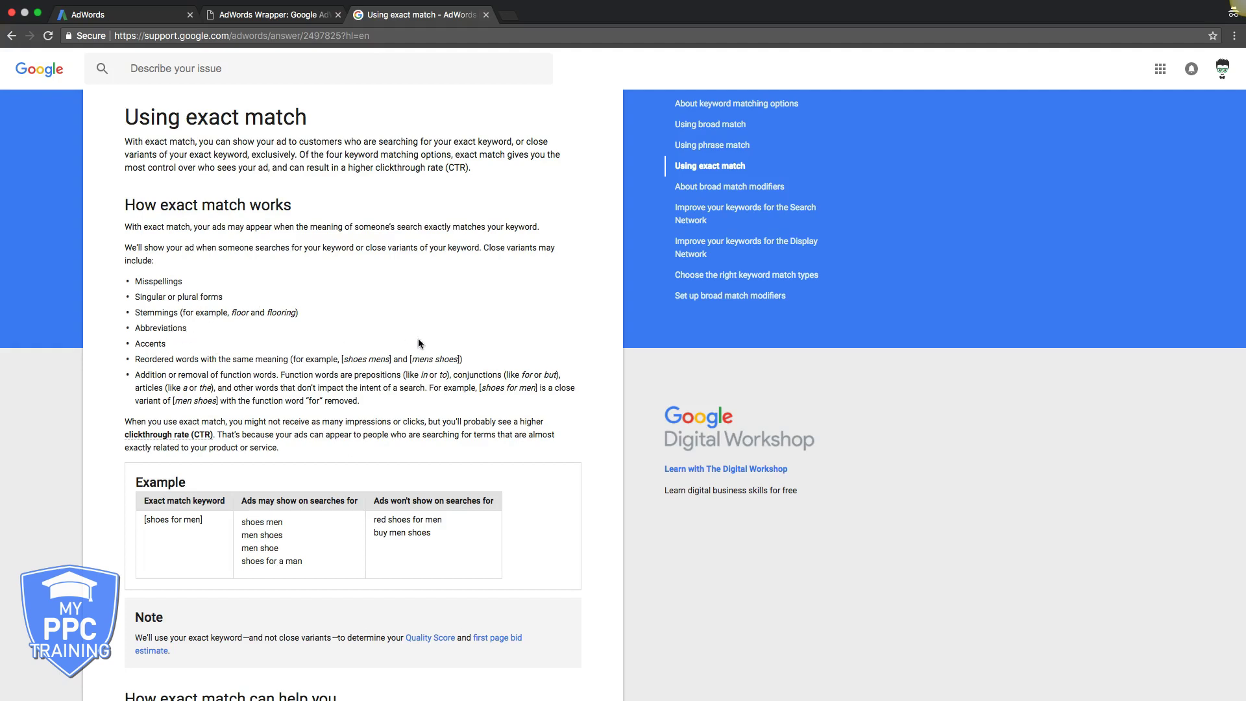
scroll(417, 340, "down", 3)
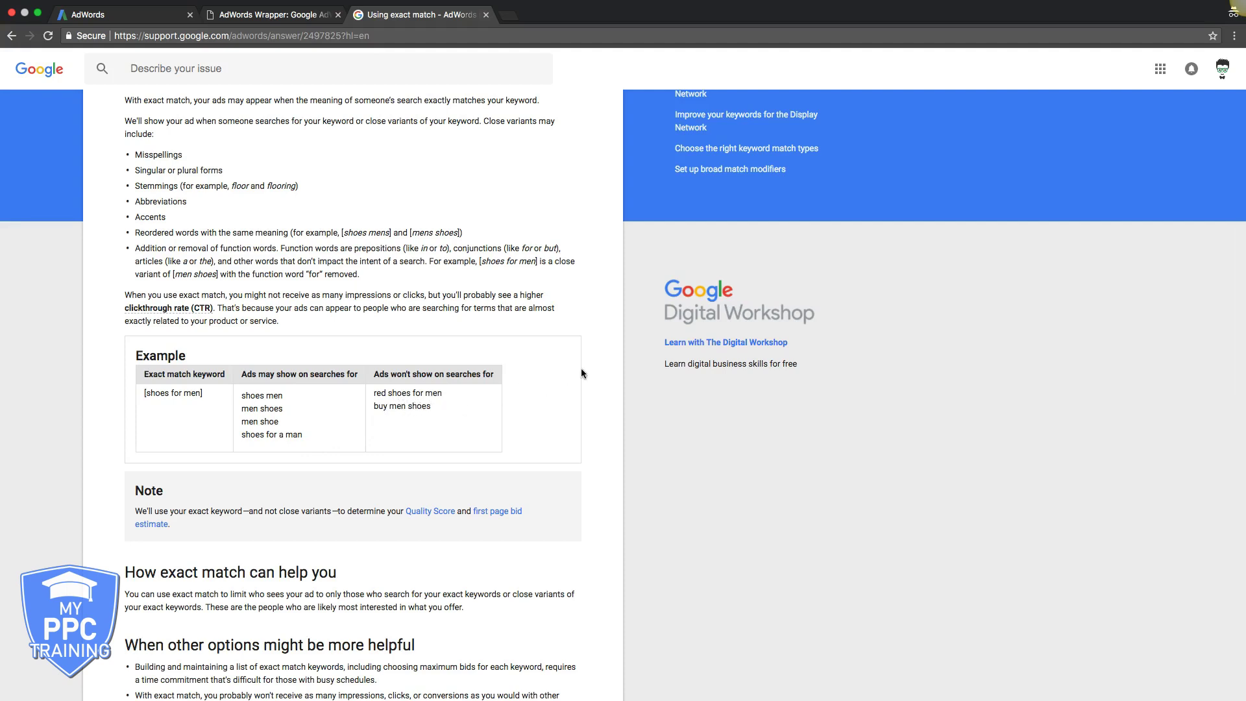
scroll(582, 373, "down", 3)
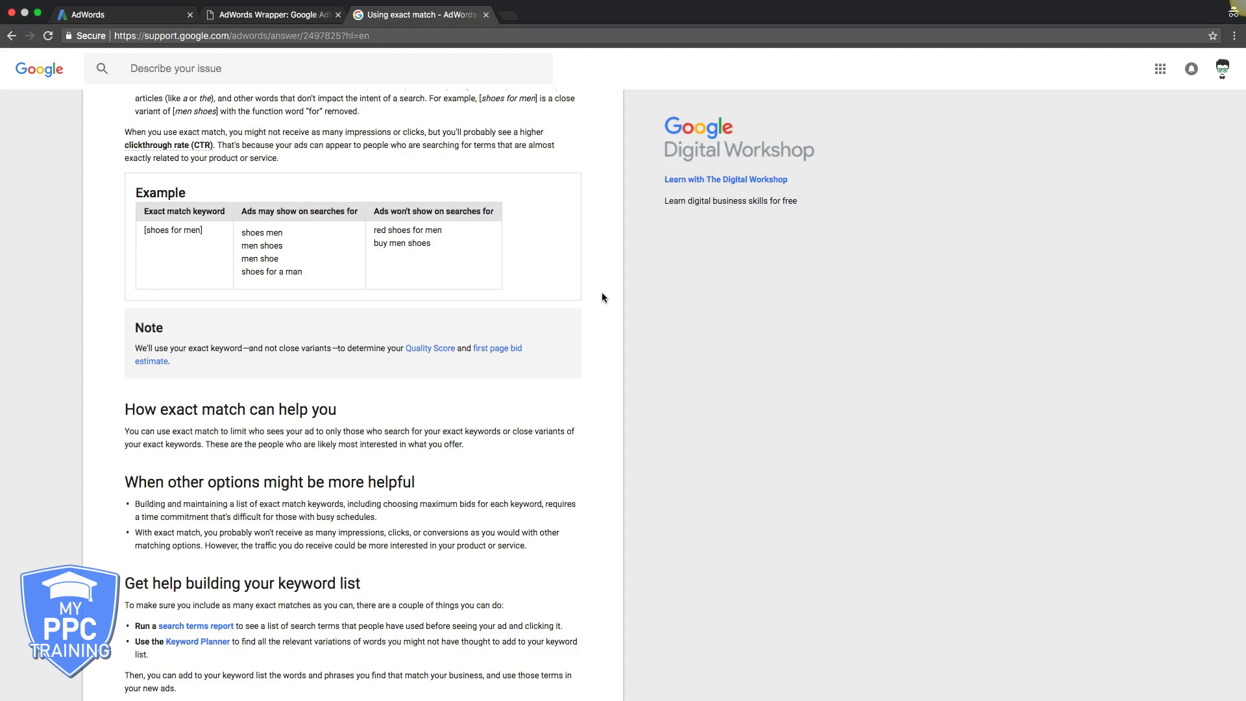
scroll(597, 250, "up", 1)
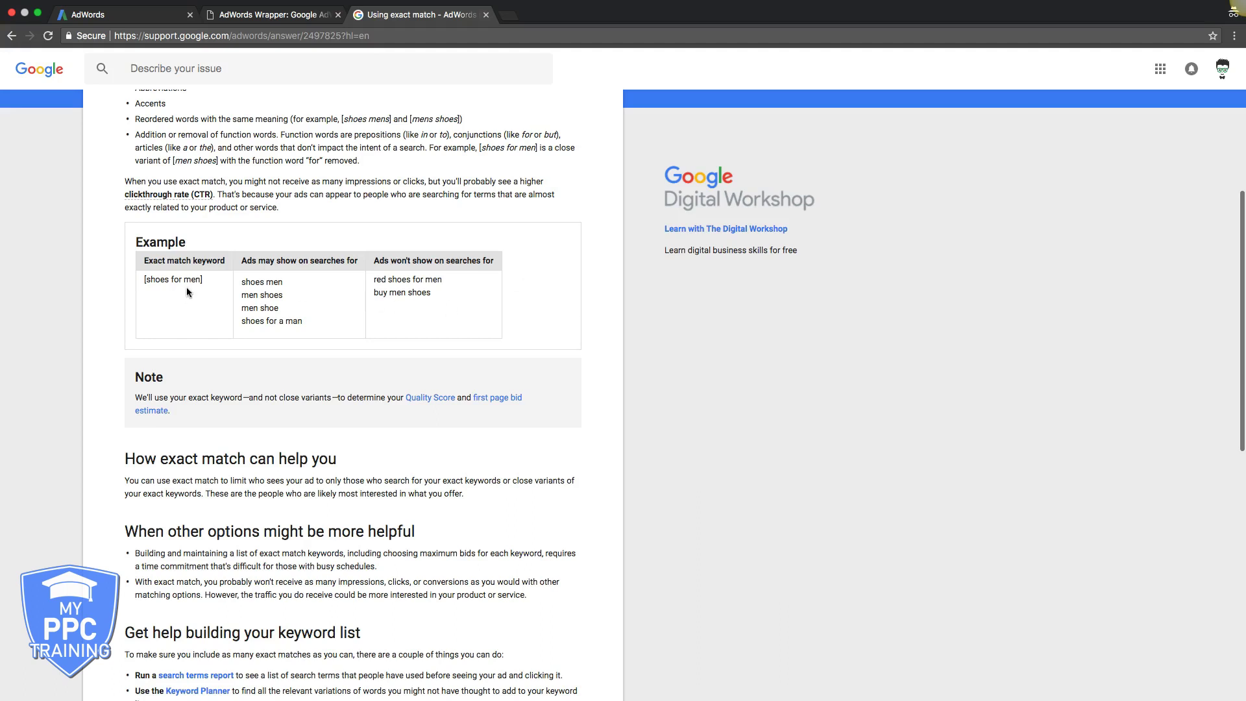
left_click_drag(213, 283, 142, 278)
left_click(110, 278)
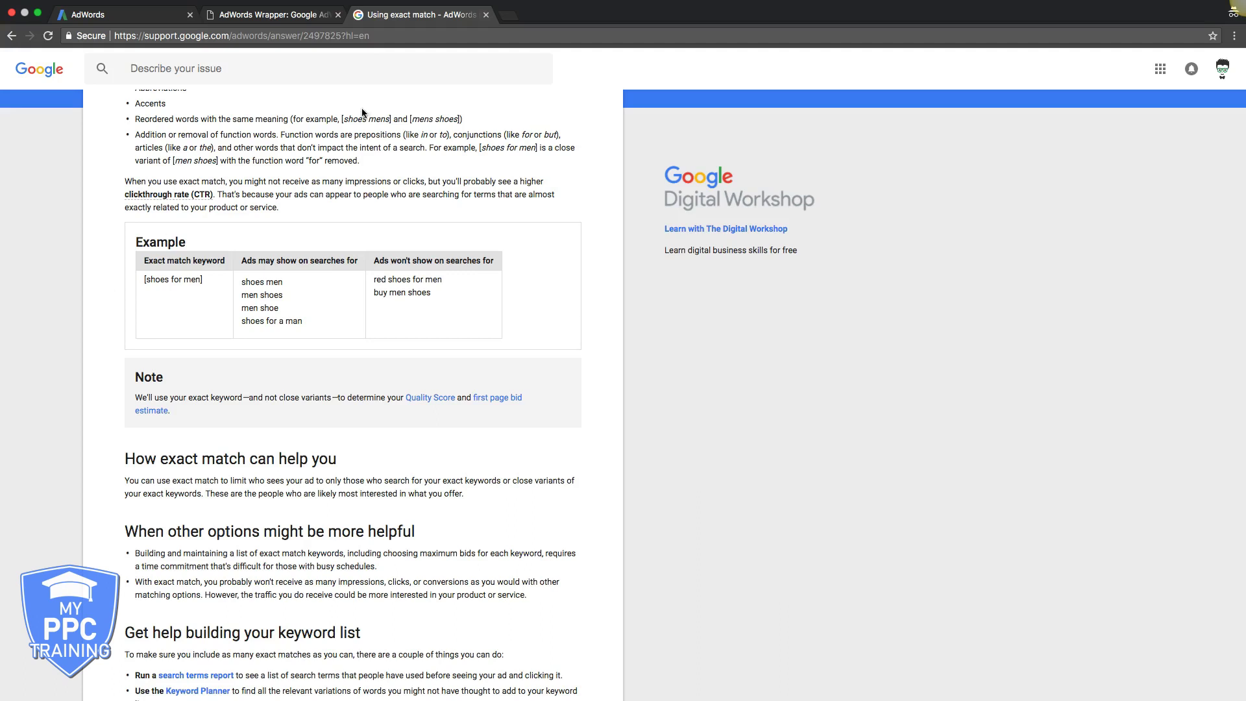
scroll(282, 187, "up", 5)
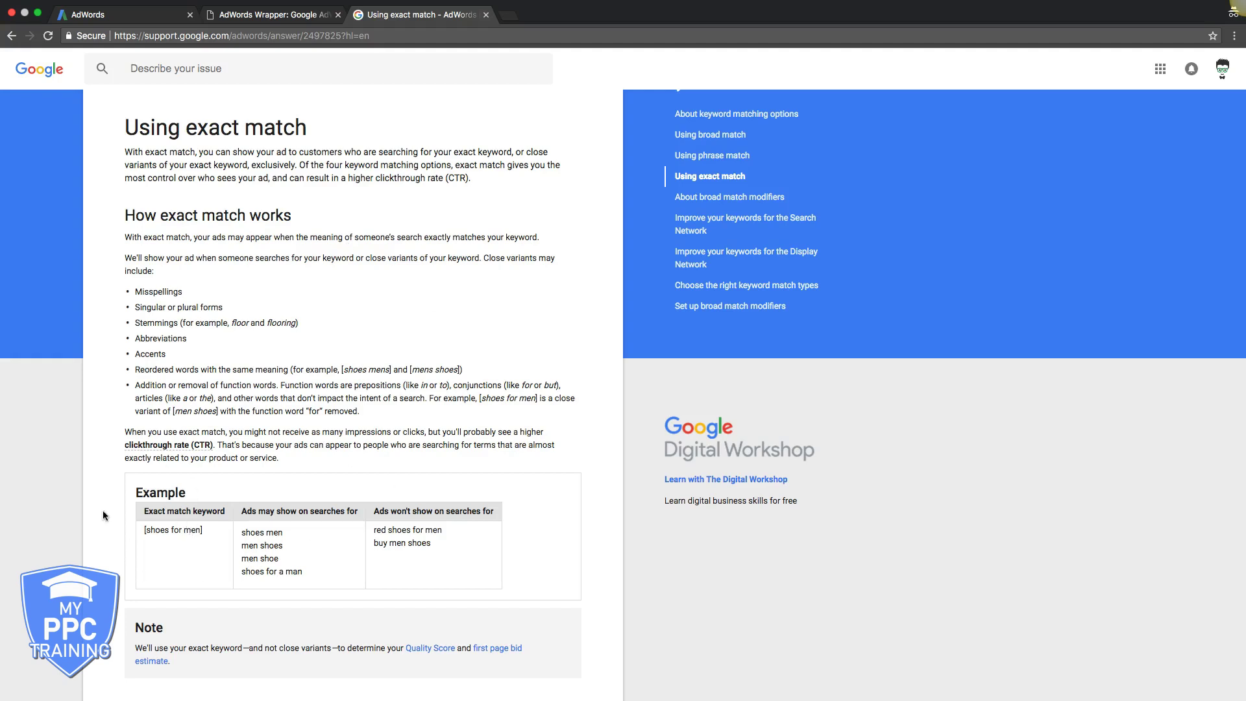
scroll(104, 517, "down", 2)
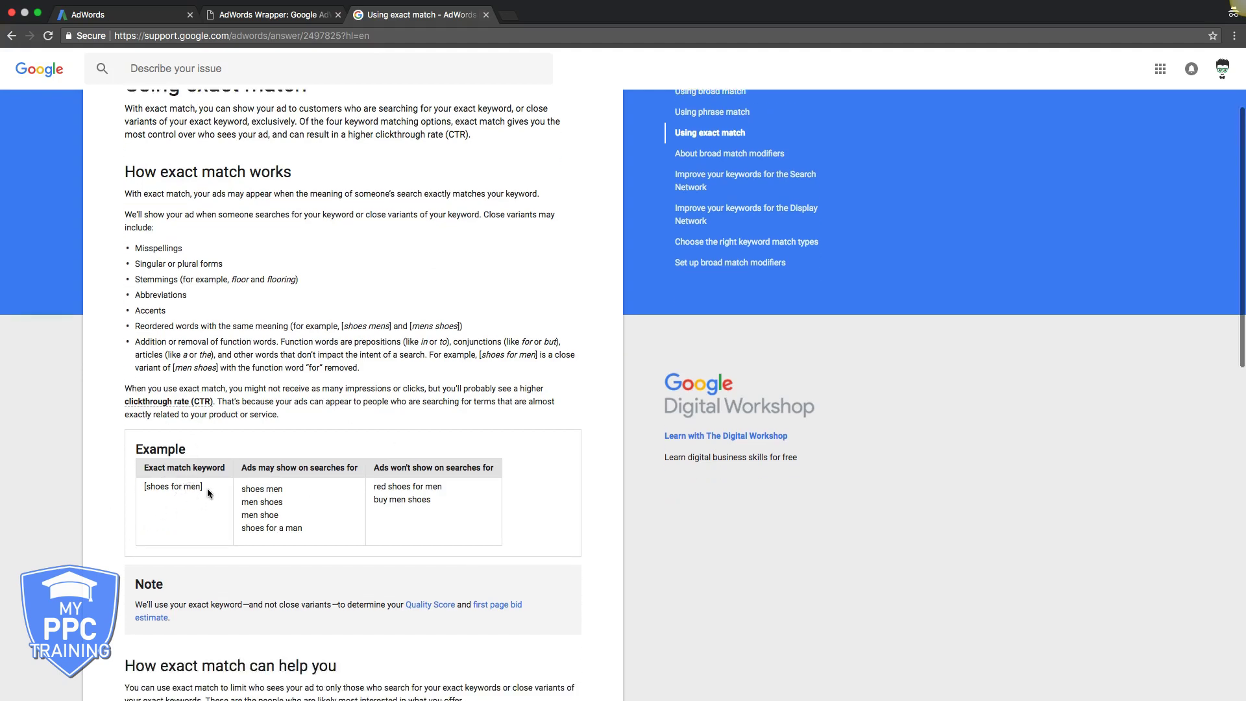
scroll(65, 308, "up", 6)
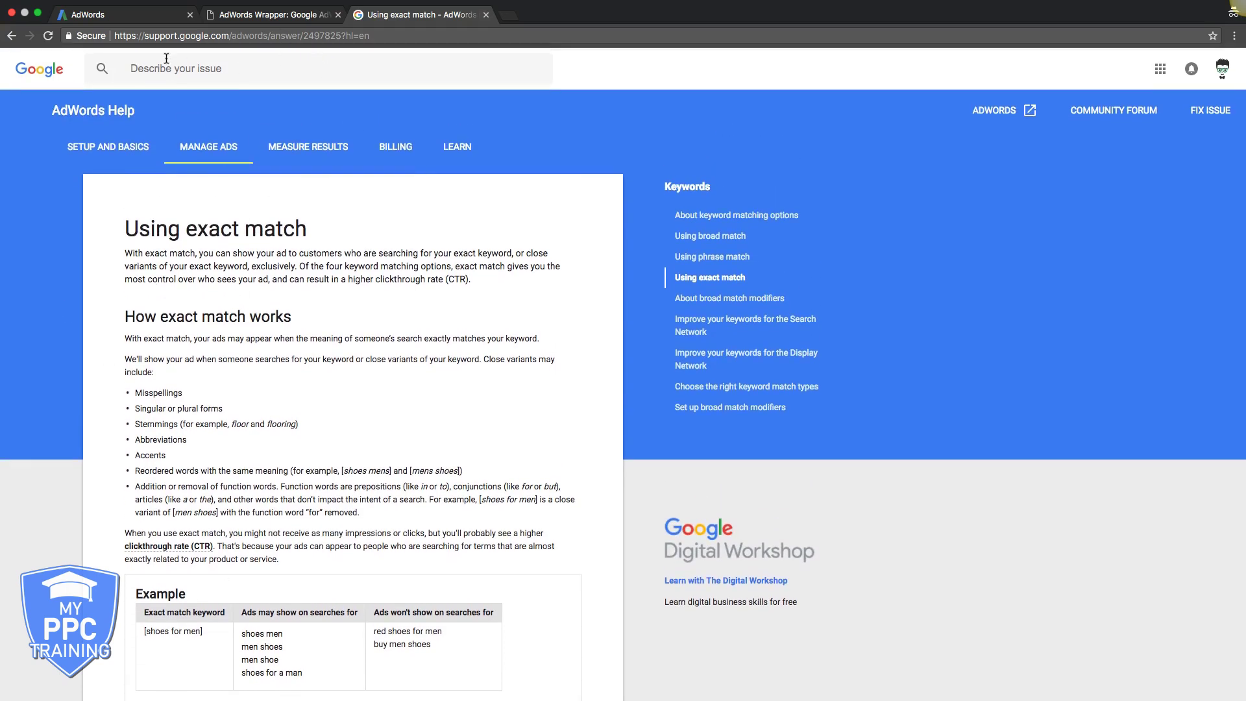
left_click(194, 73)
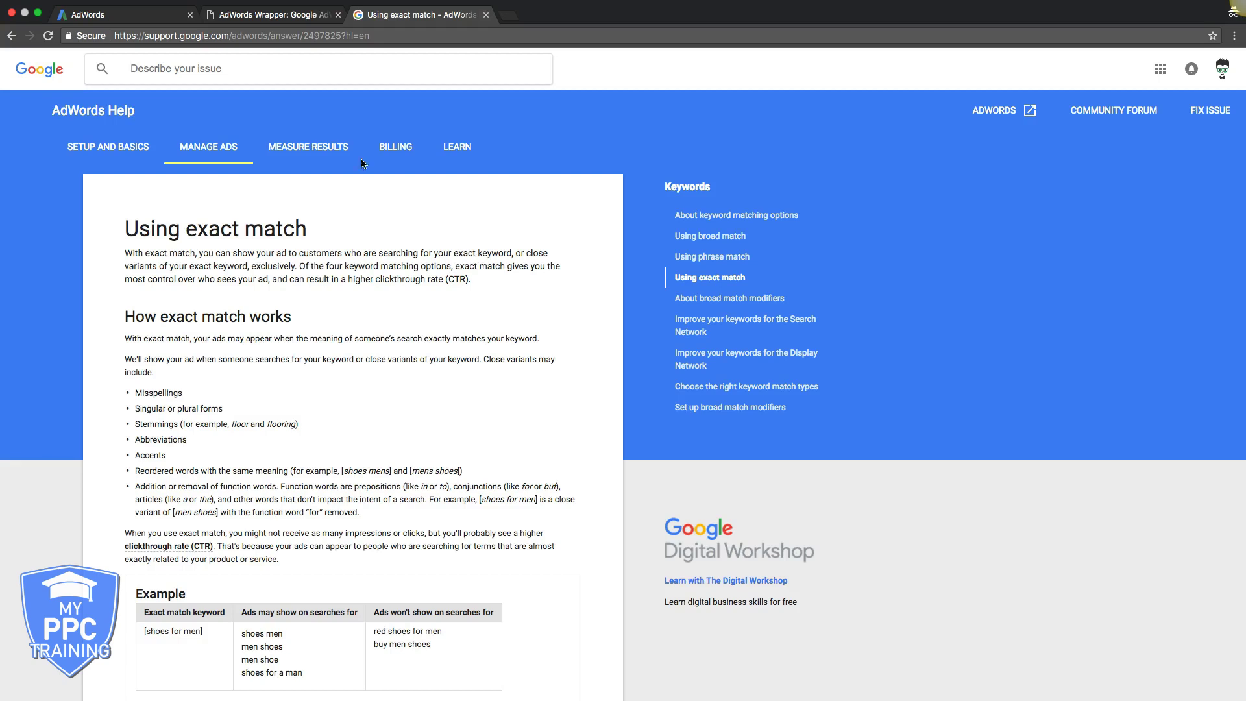
Bring up AdWords Wrapper and scroll to the empty keyword box in its How to Use section
left_click(266, 19)
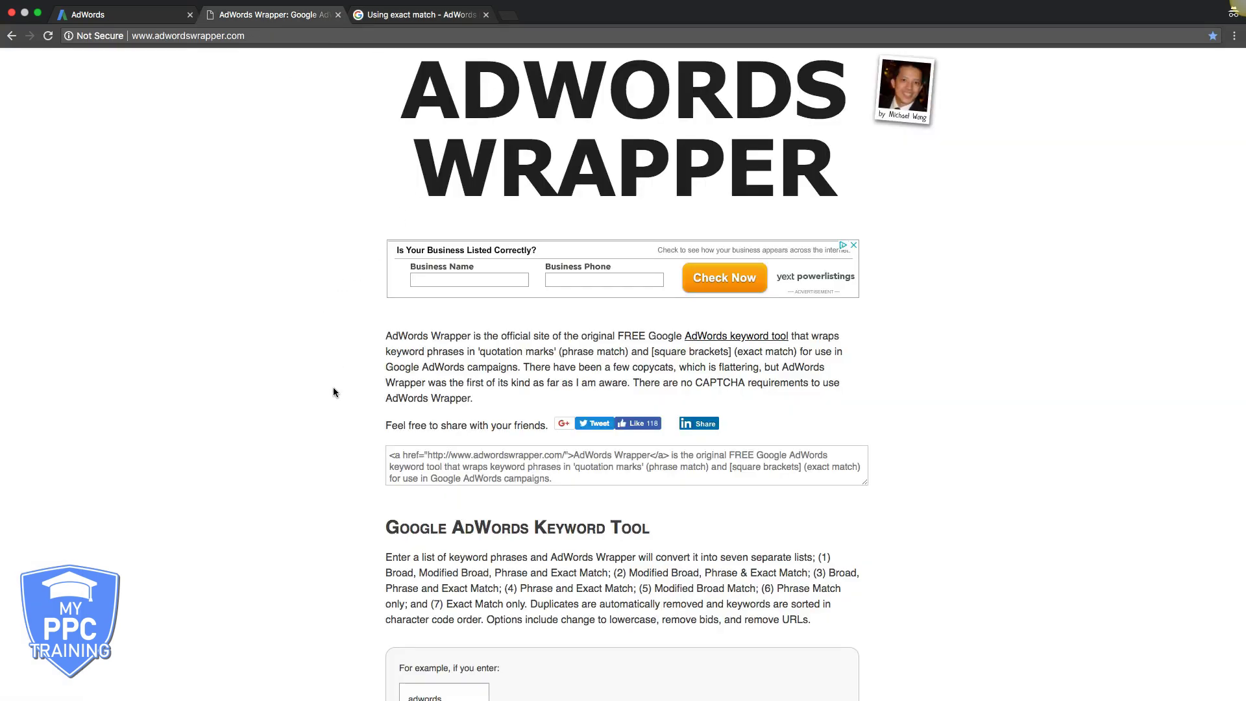
scroll(333, 391, "down", 1)
scroll(333, 392, "up", 1)
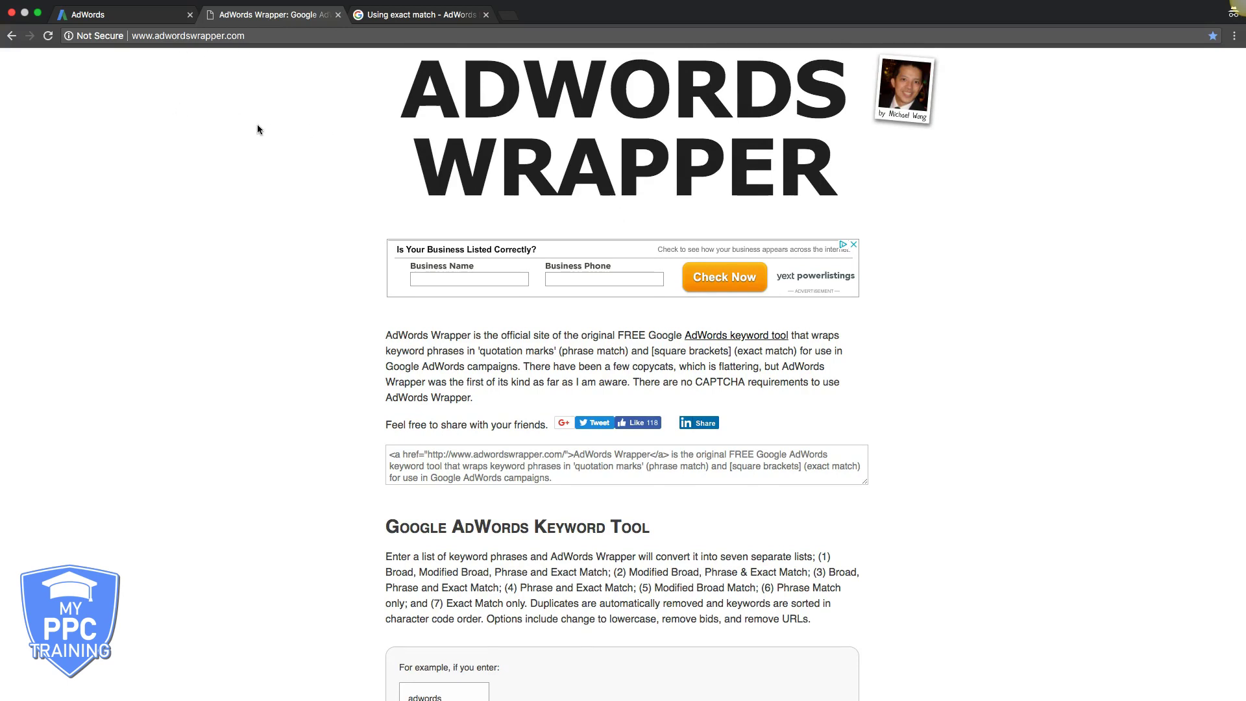
scroll(369, 372, "down", 13)
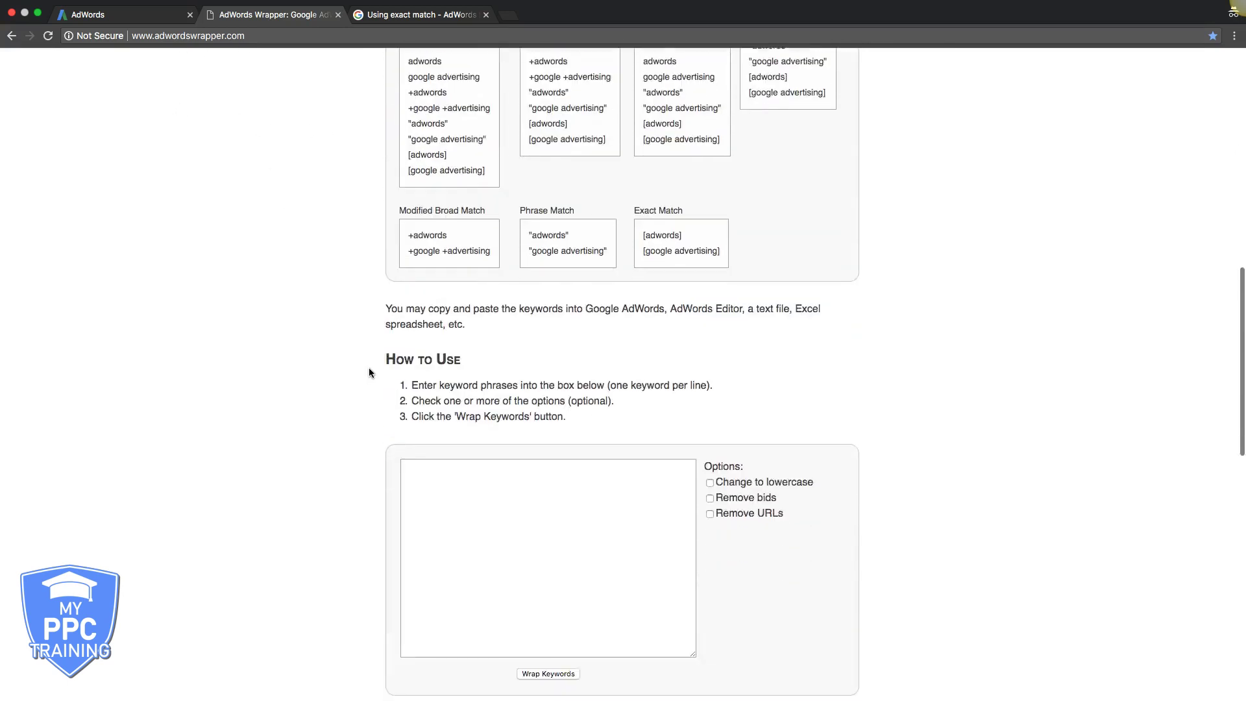
Back in AdWords, delete the existing bracketed keyword from the new-keyword box
left_click(119, 16)
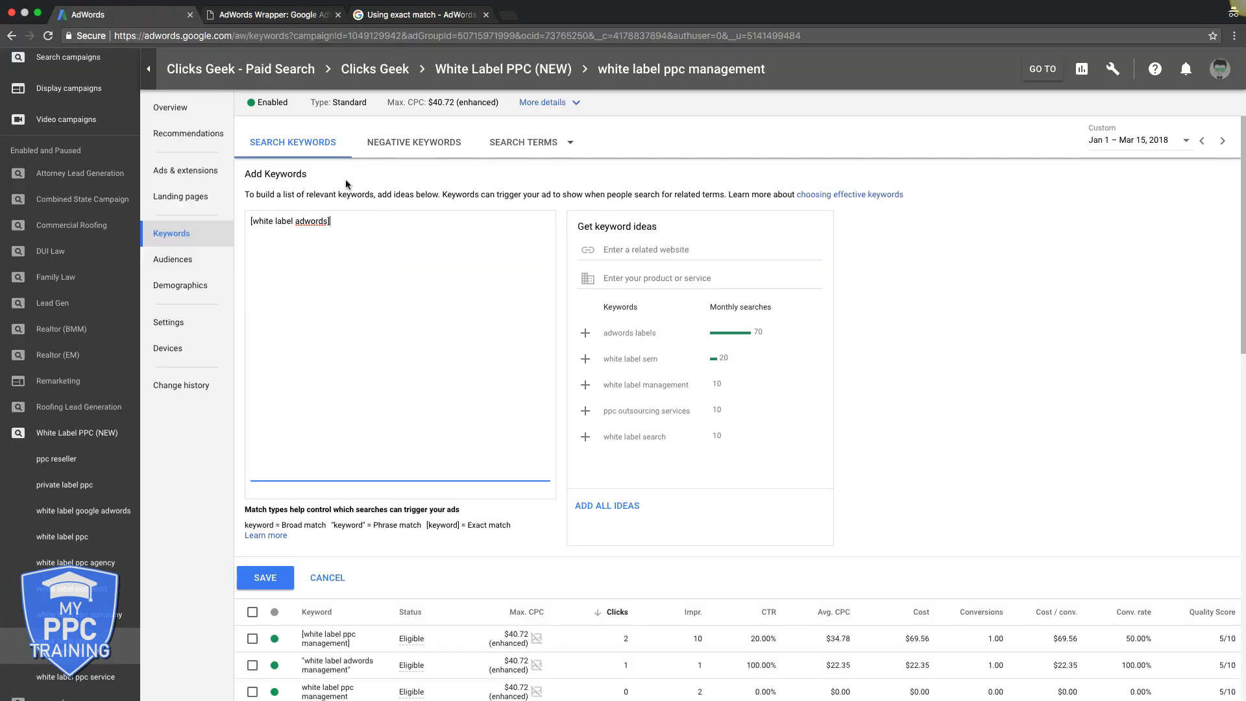
left_click_drag(331, 221, 255, 223)
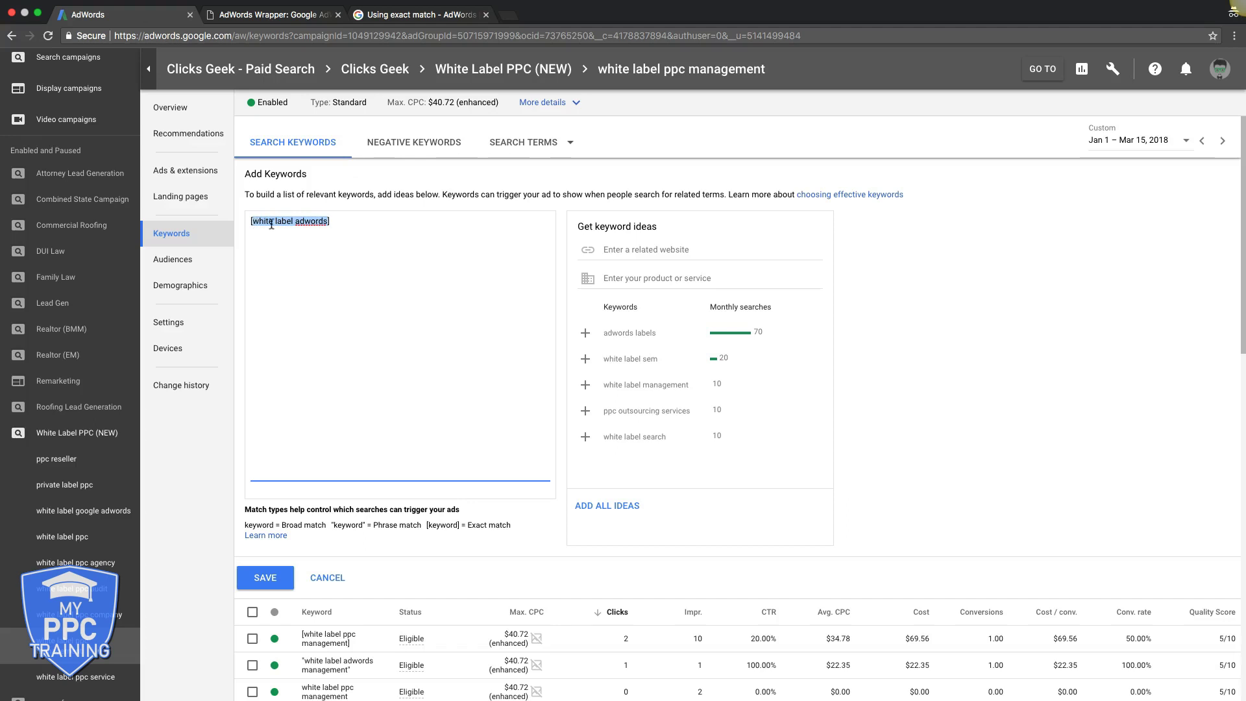
left_click(337, 223)
triple_click(308, 221)
key("BackSpace")
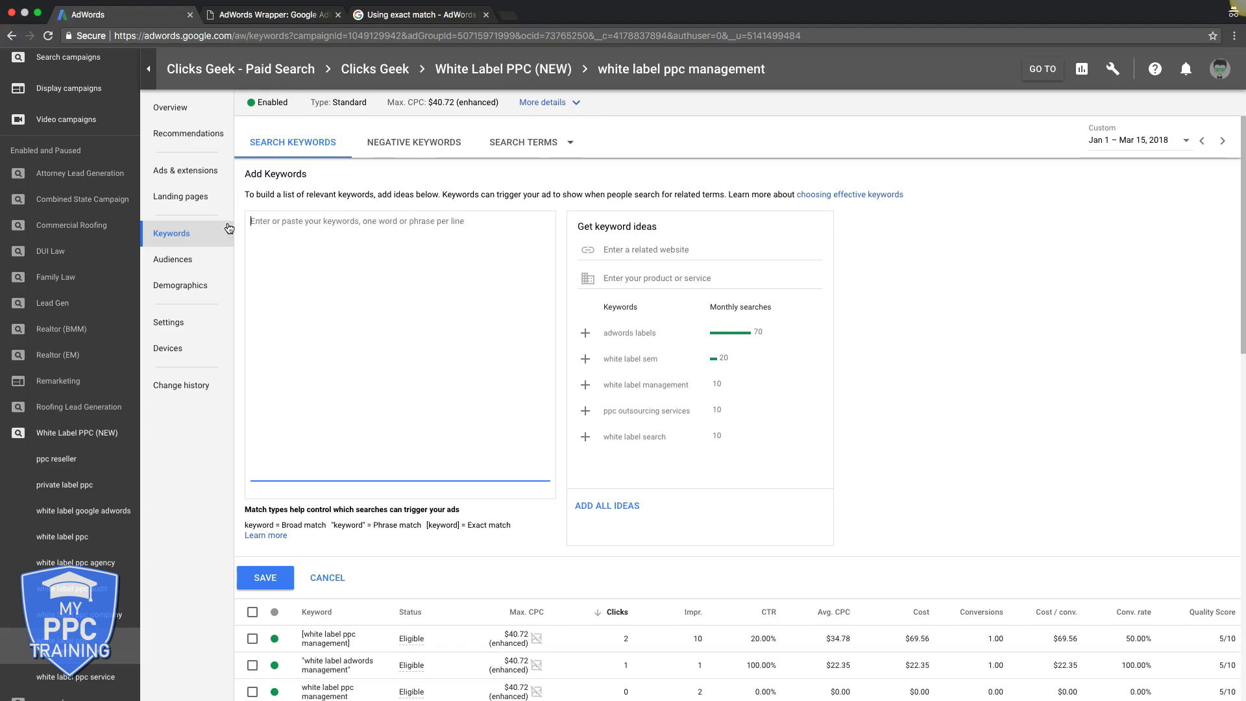
Fill the box with the five suggested ideas, like 'adwords labels', and select all five lines
left_click(585, 333)
left_click(585, 333)
left_click(585, 333)
left_click(585, 333)
left_click(586, 333)
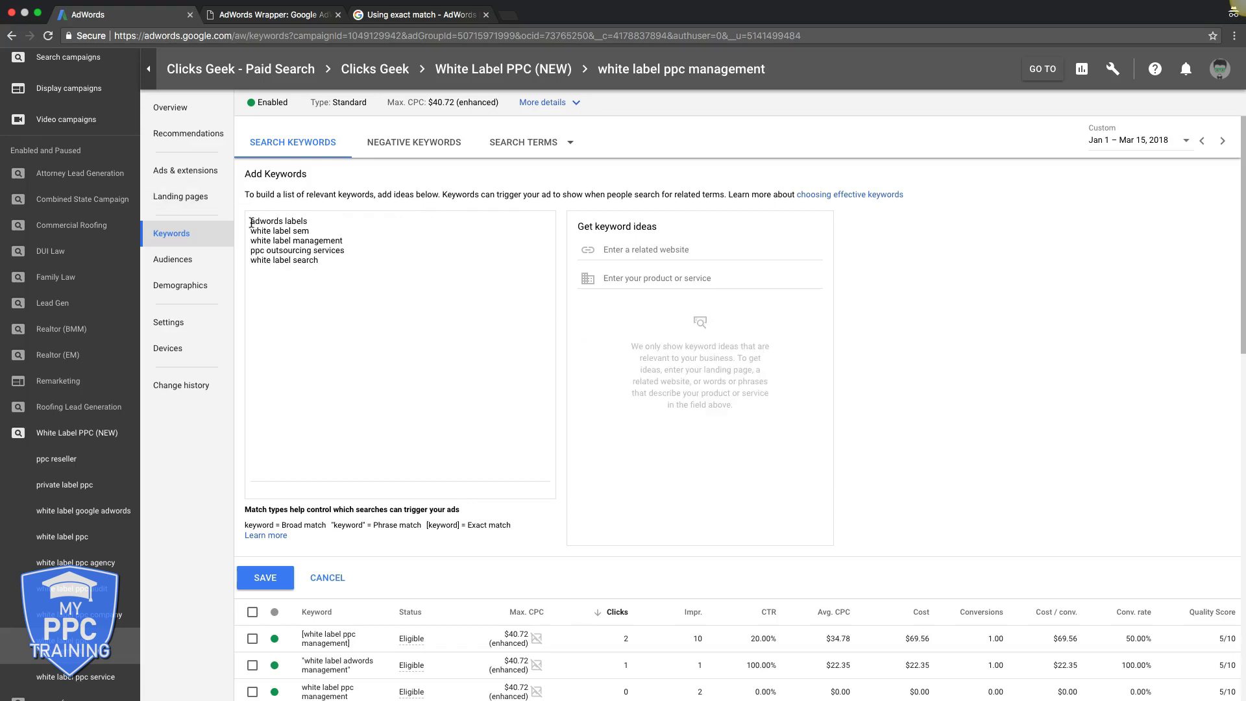
left_click_drag(252, 221, 333, 262)
key("super+c")
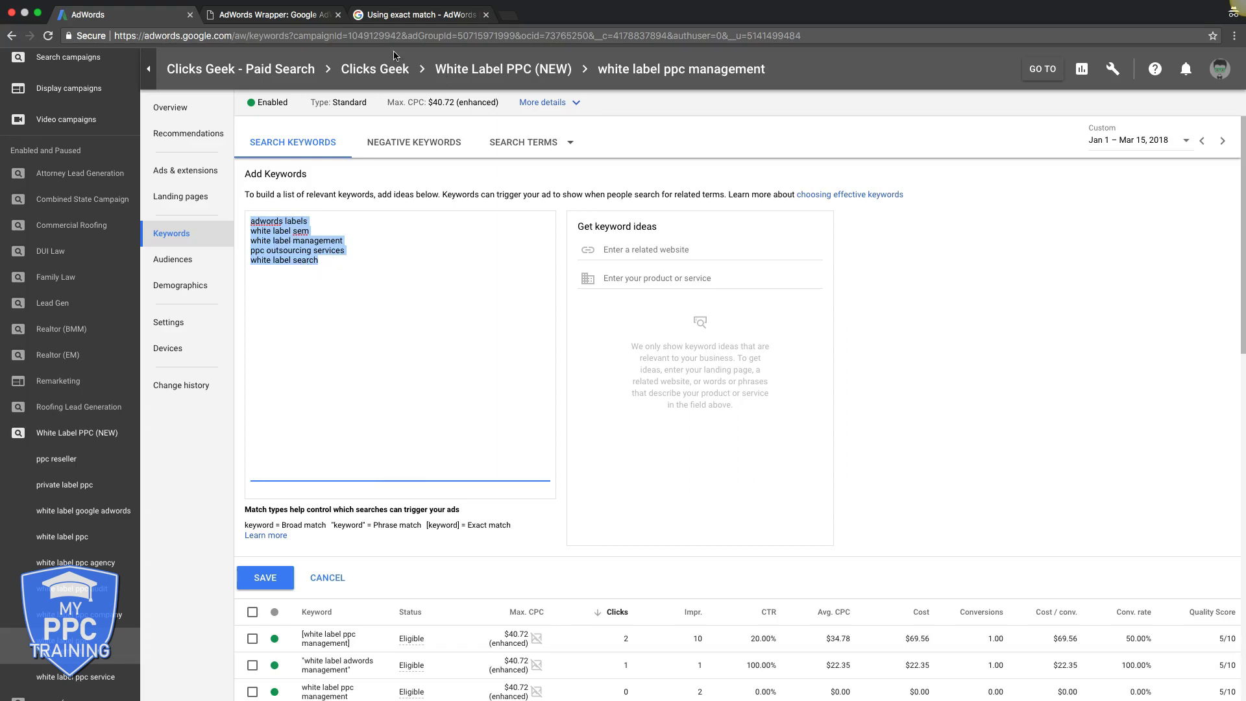
Paste the five keyword ideas into AdWords Wrapper's keyword input box
left_click(258, 18)
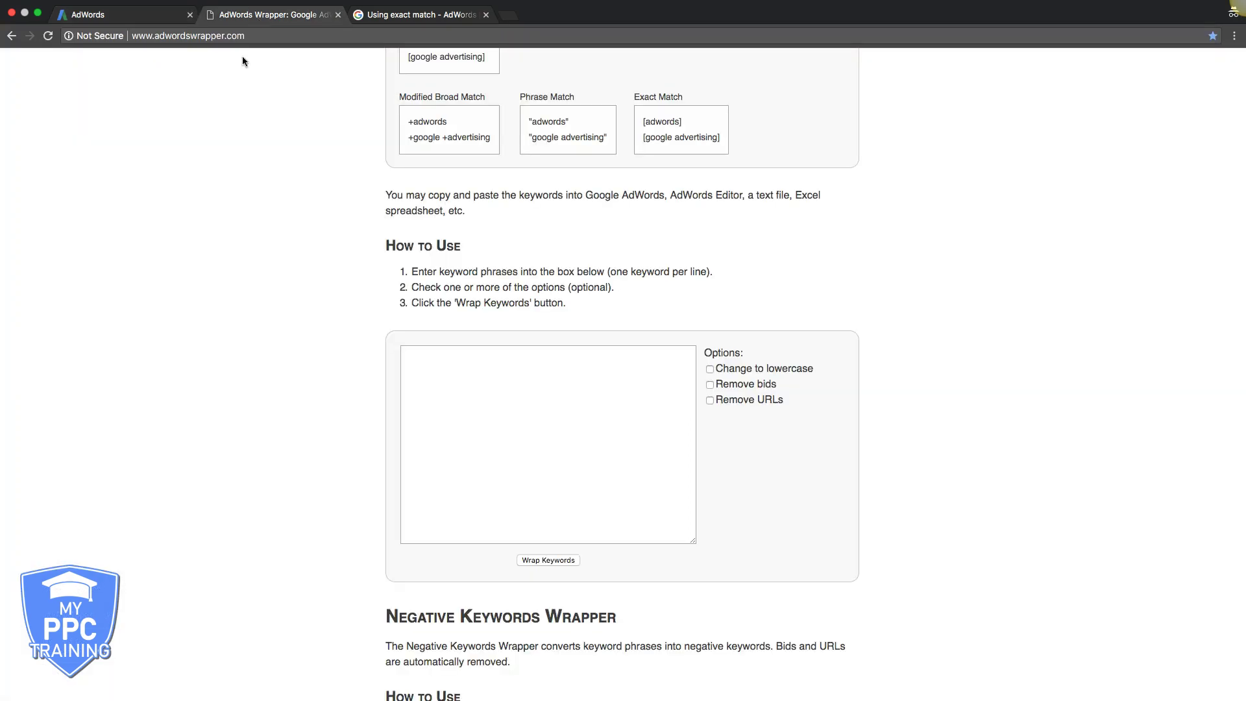
left_click(447, 401)
key("super+v")
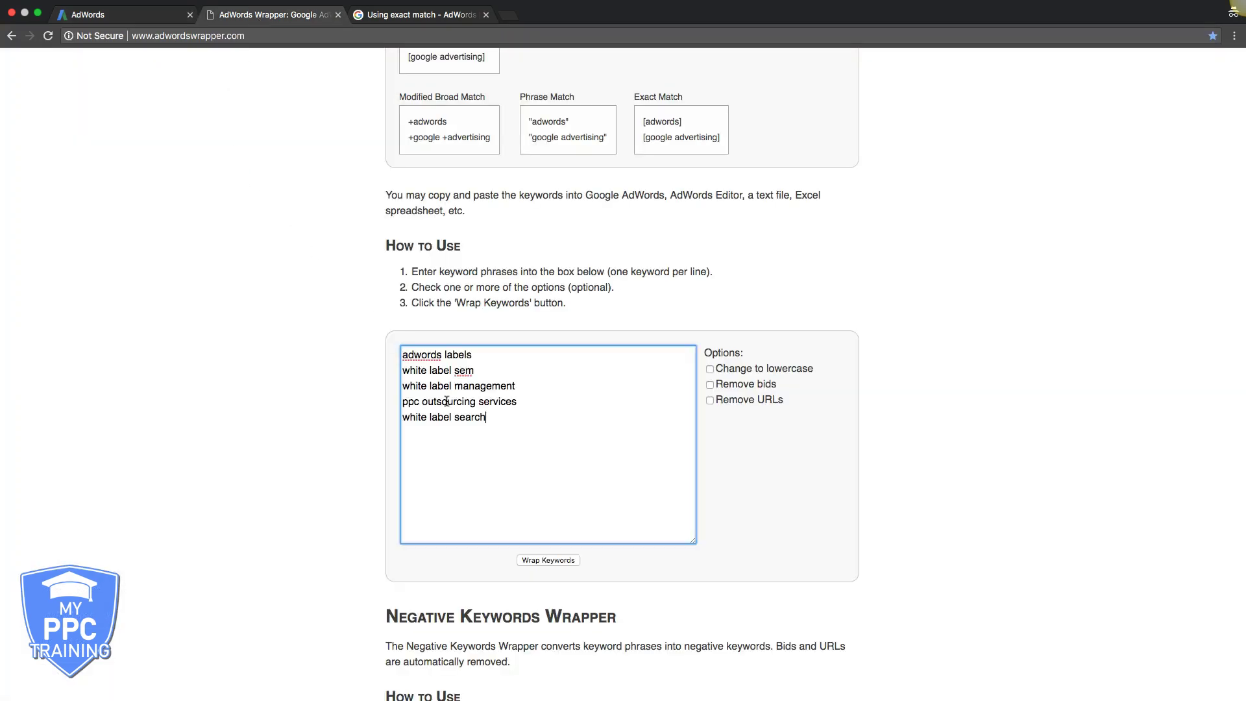
left_click(313, 449)
scroll(312, 449, "down", 3)
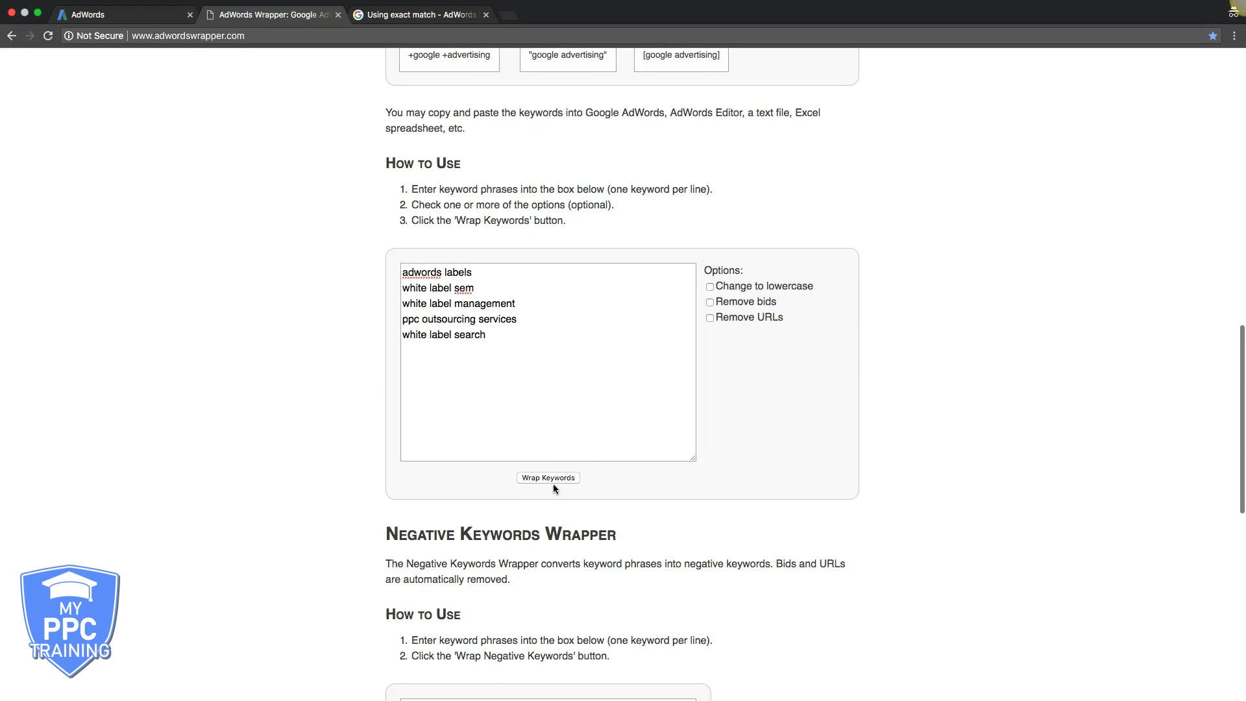
Wrap the keywords into all match types and select the five [Exact Match] keywords, like [adwords labels]
left_click(552, 481)
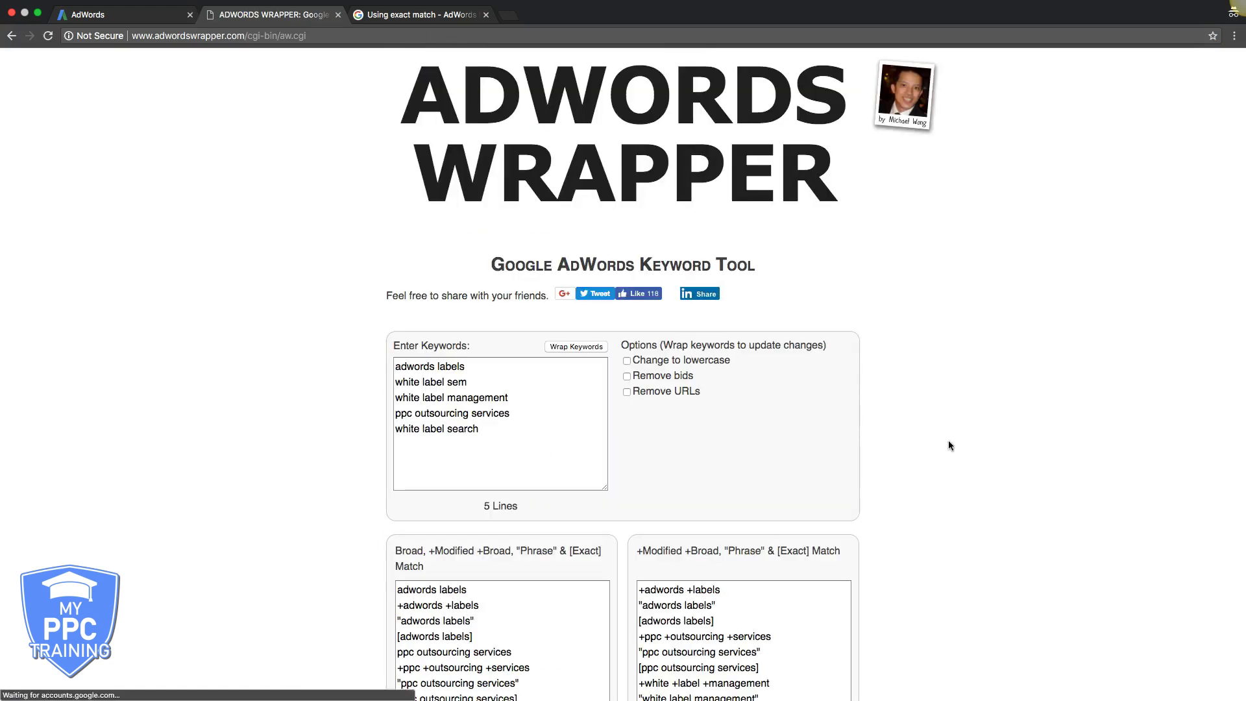
scroll(976, 443, "down", 5)
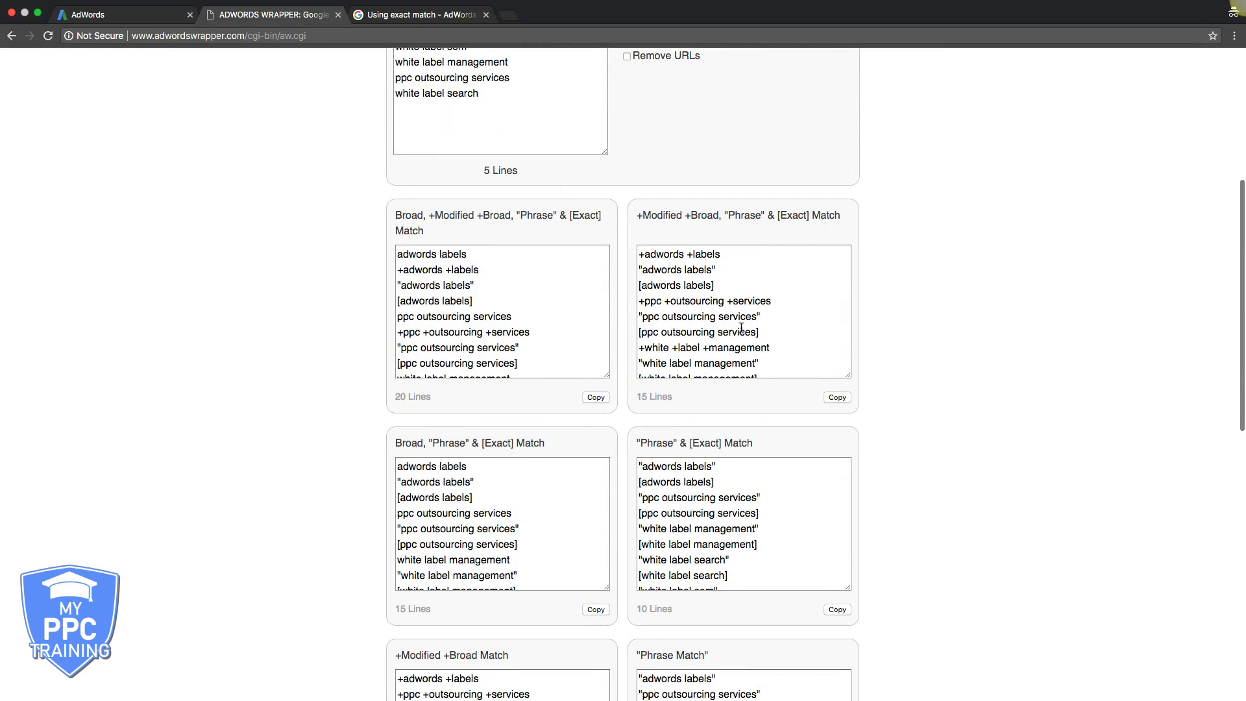
scroll(741, 328, "down", 3)
scroll(740, 328, "down", 1)
scroll(741, 327, "up", 5)
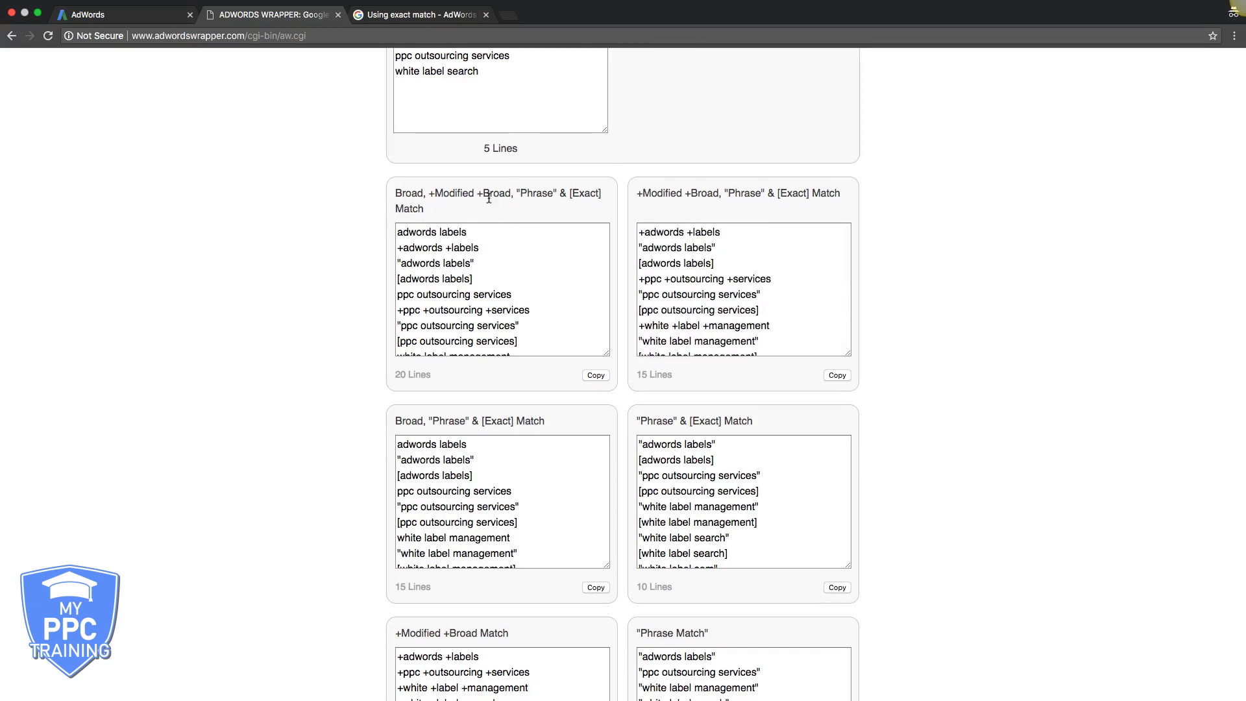
scroll(310, 415, "down", 5)
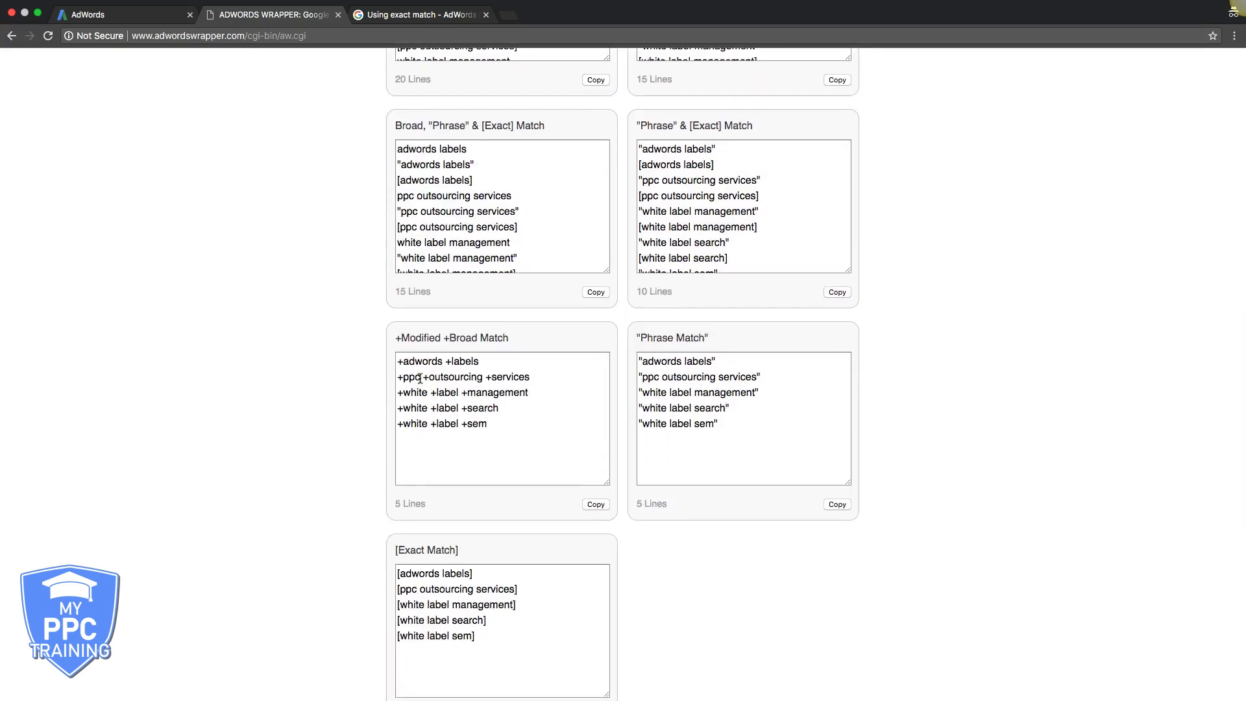
scroll(361, 402, "down", 3)
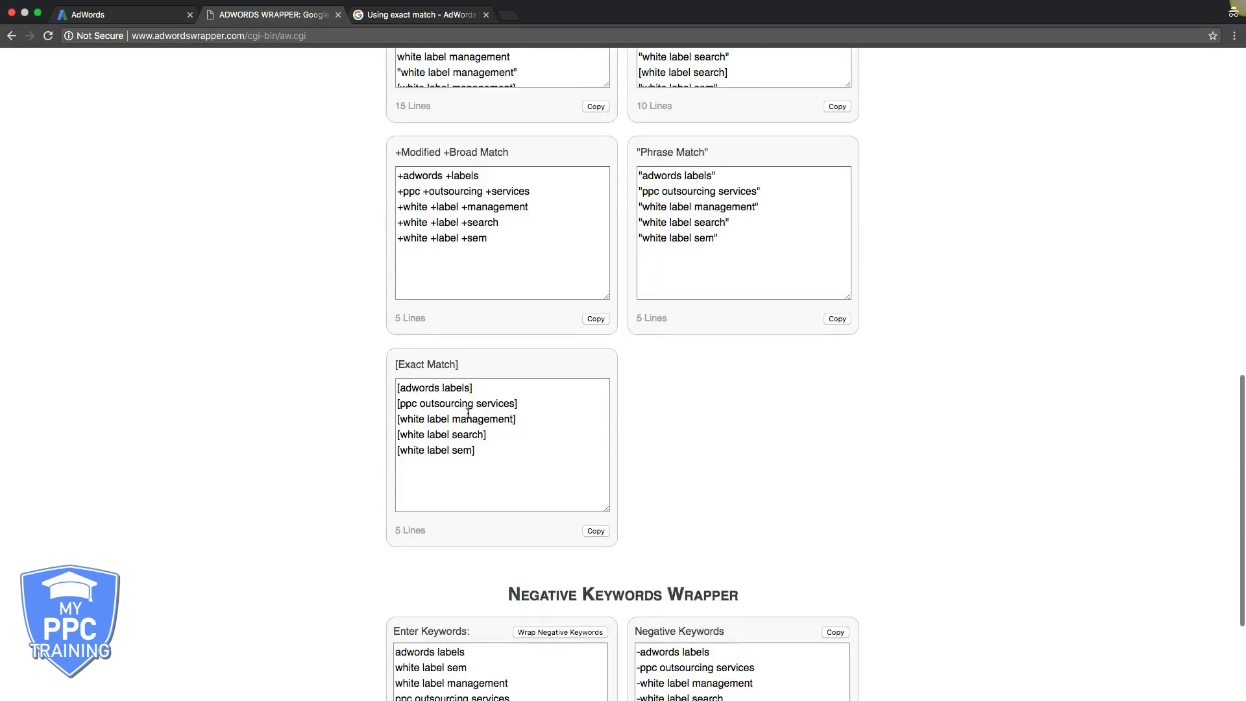
left_click_drag(496, 460, 385, 384)
key("super+c")
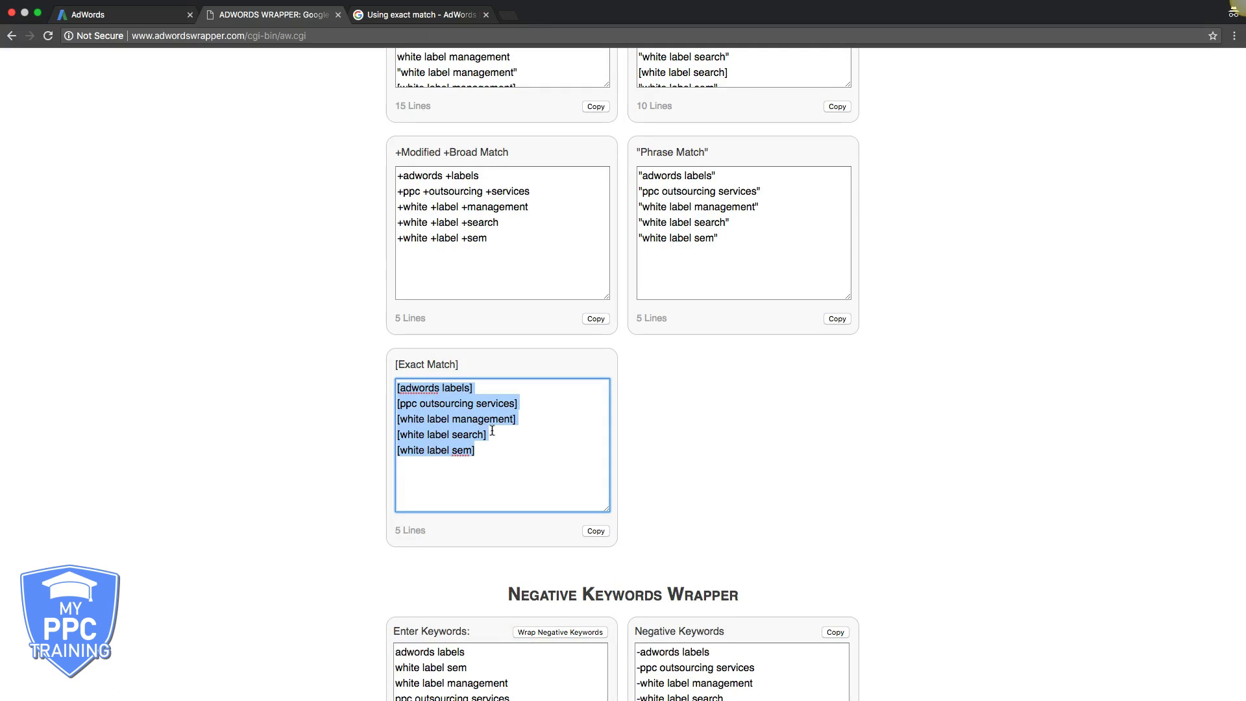
Paste the bracketed exact-match keywords into AdWords, then delete them and cancel the Add Keywords panel
left_click(124, 14)
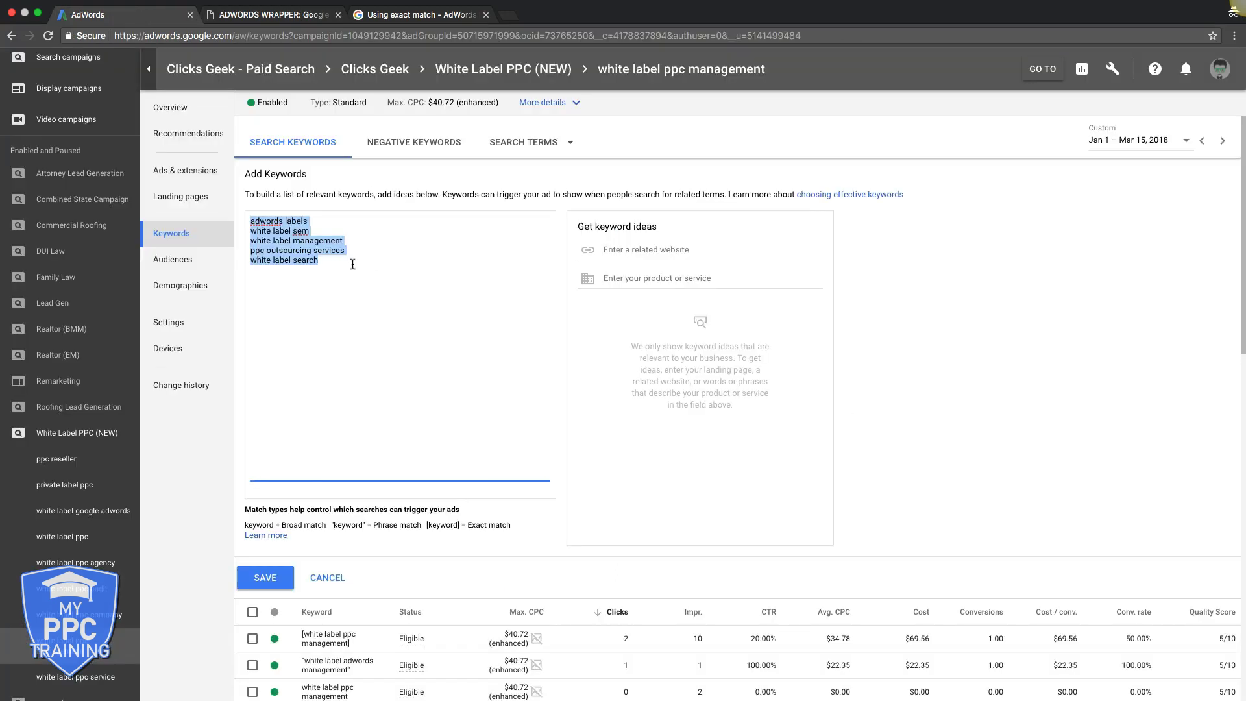
key("super+v")
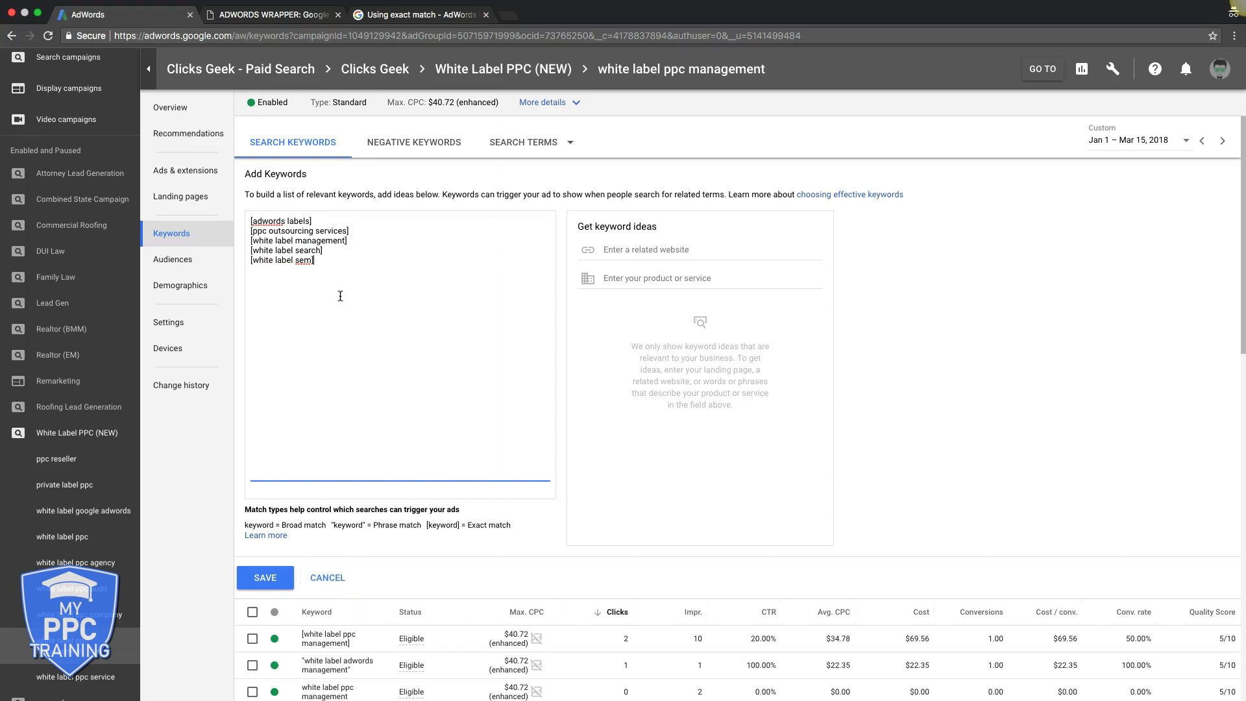
left_click_drag(316, 260, 240, 222)
key("BackSpace")
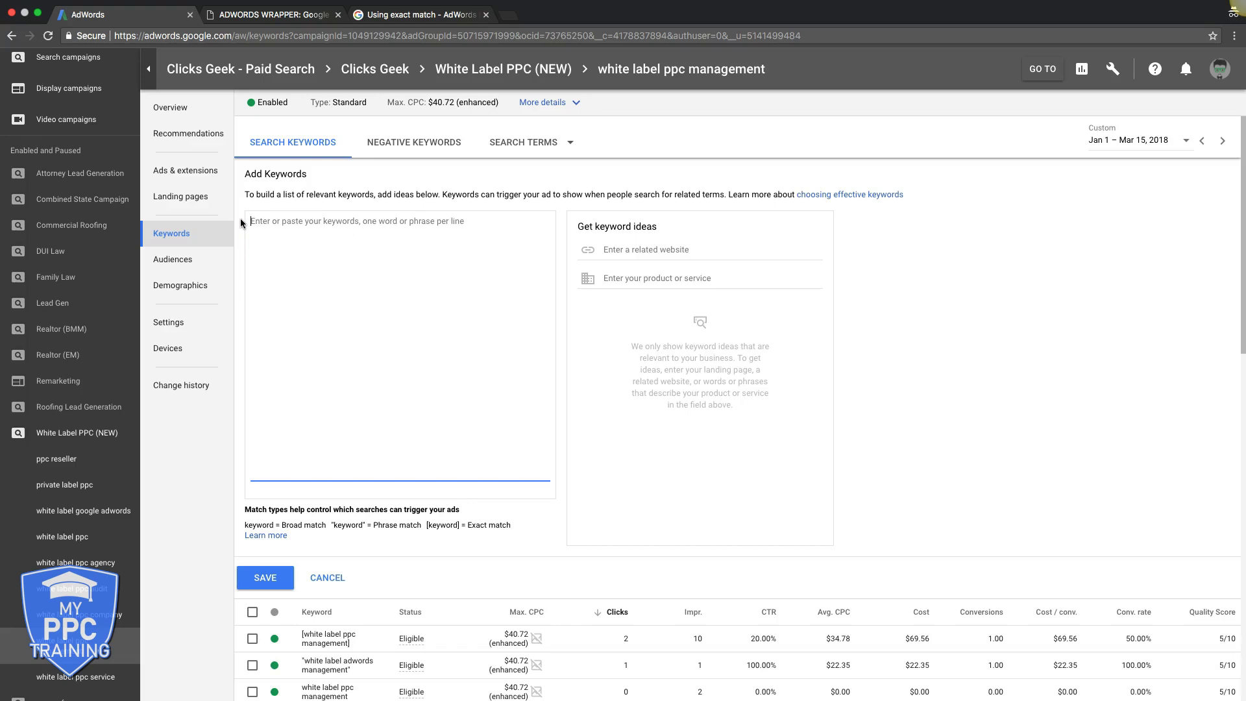
left_click(327, 577)
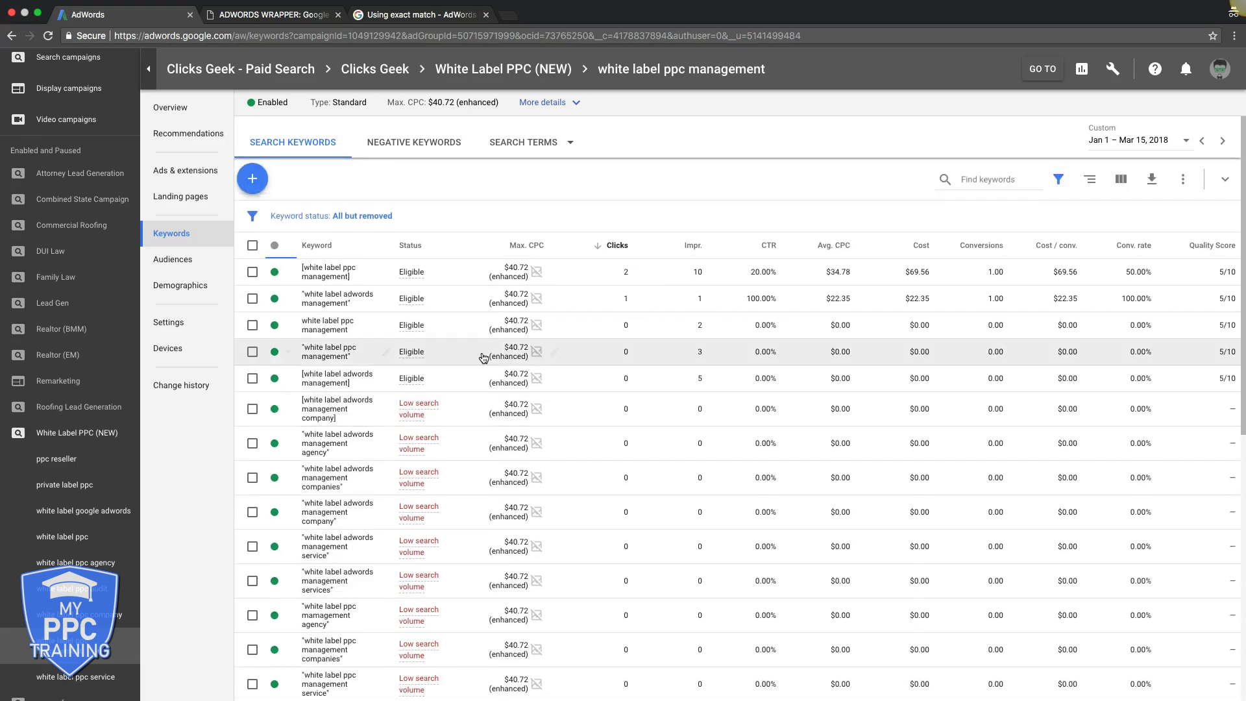